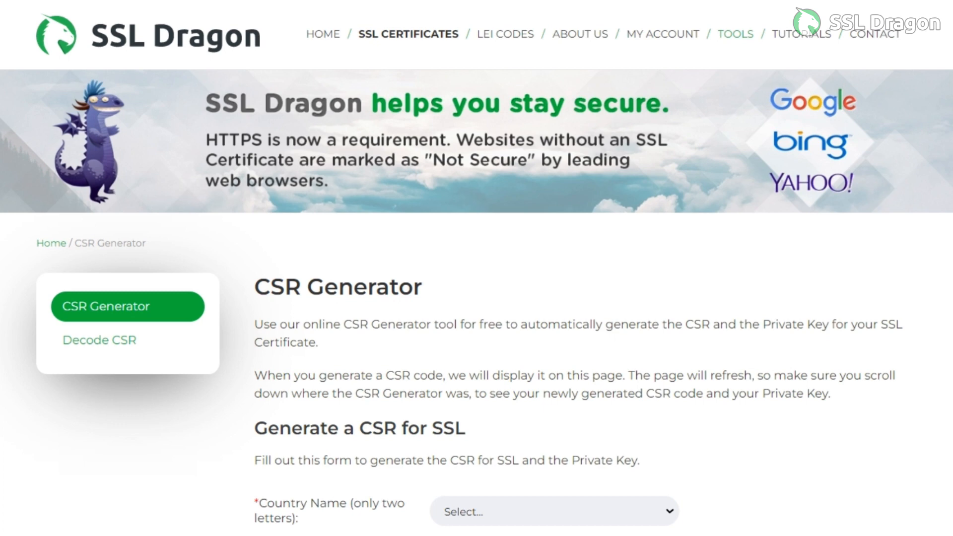
- Choose India as the country in the CSR generation form
{"action": "scroll", "coordinate": [476, 298], "scroll_direction": "down", "scroll_amount": 2}
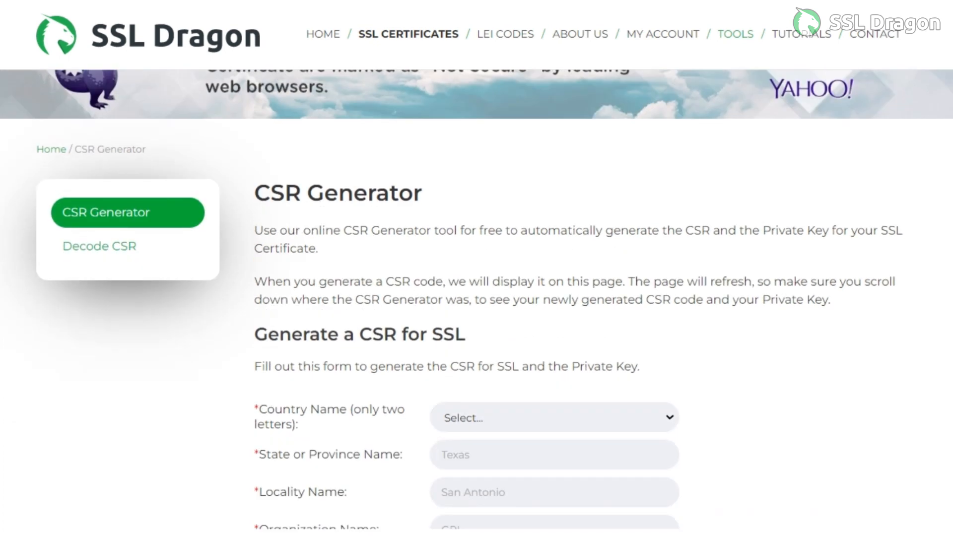
{"action": "left_click", "coordinate": [554, 418]}
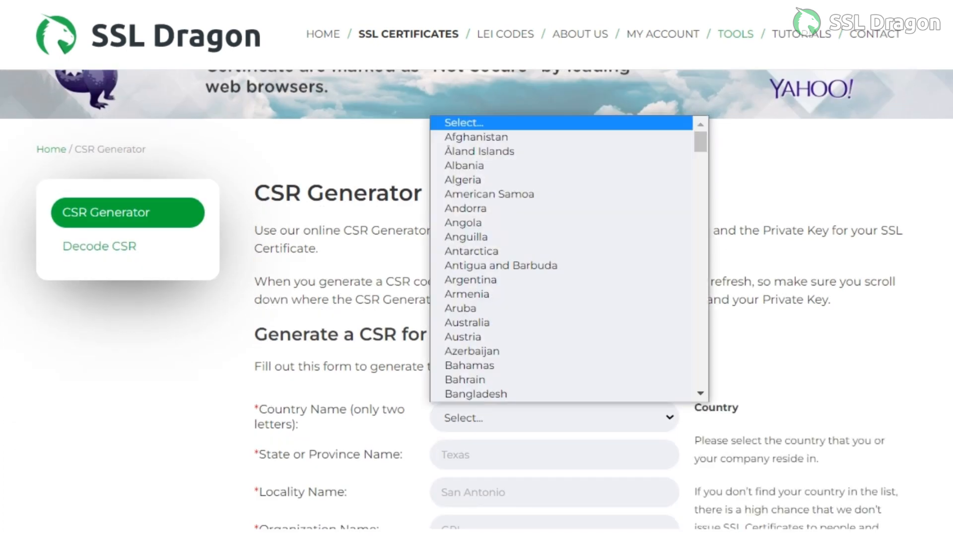
{"action": "type", "text": "in"}
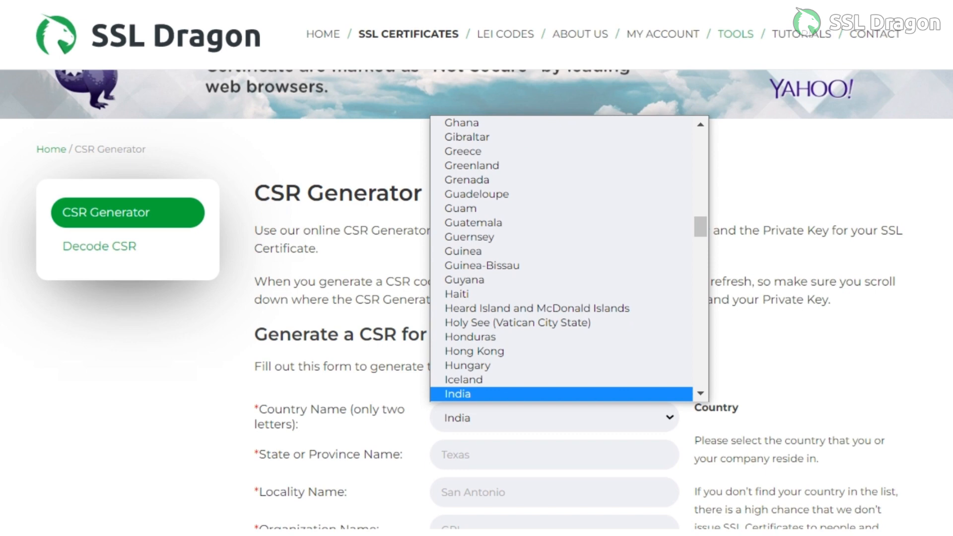
{"action": "key", "text": "Down"}
{"action": "key", "text": "Up"}
{"action": "key", "text": "Return"}
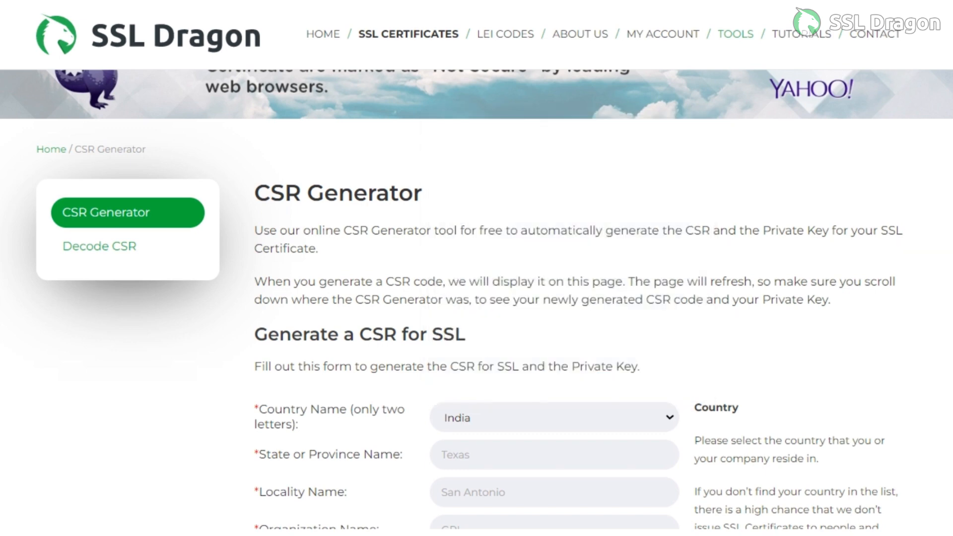
- Enter Your-state as the state or province name and Your-city as the locality name
{"action": "scroll", "coordinate": [477, 298], "scroll_direction": "down", "scroll_amount": 2}
{"action": "left_click", "coordinate": [554, 361]}
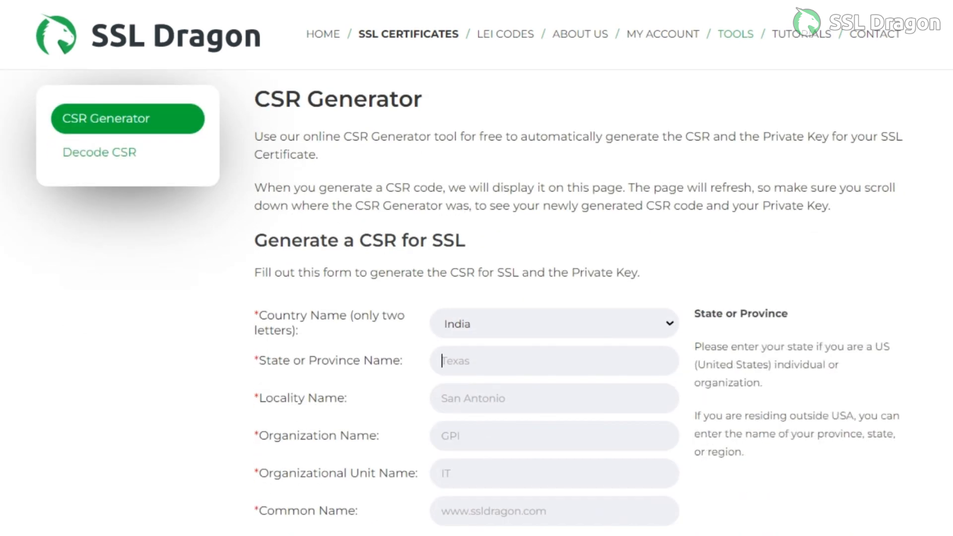
{"action": "type", "text": "Your-state"}
{"action": "key", "text": "Tab"}
{"action": "type", "text": "Your-city"}
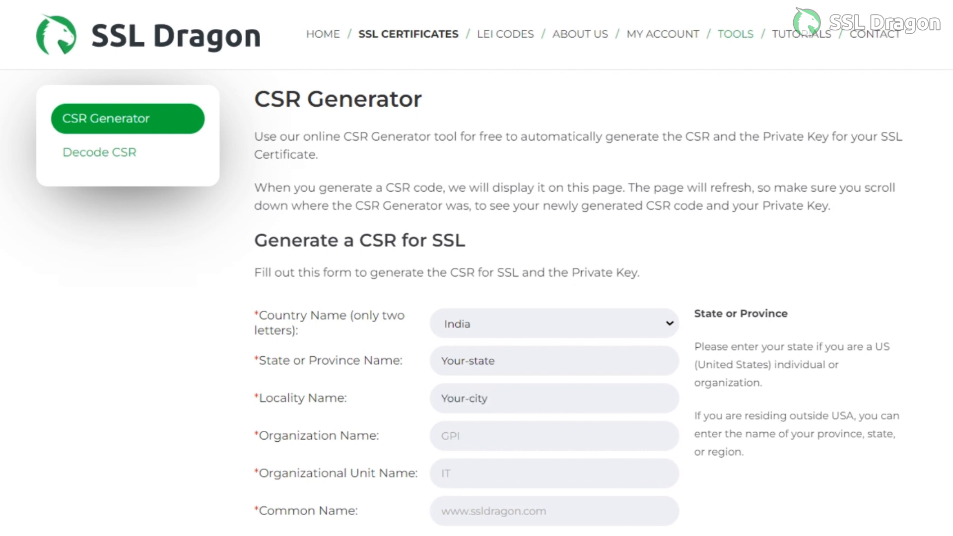
- Enter Unit-name as the organization name and Demo-ssldragon as the organizational unit name
{"action": "key", "text": "Tab"}
{"action": "type", "text": "Unit-name"}
{"action": "key", "text": "BackSpace"}
{"action": "key", "text": "BackSpace"}
{"action": "type", "text": "me"}
{"action": "key", "text": "Tab"}
{"action": "type", "text": "Demo"}
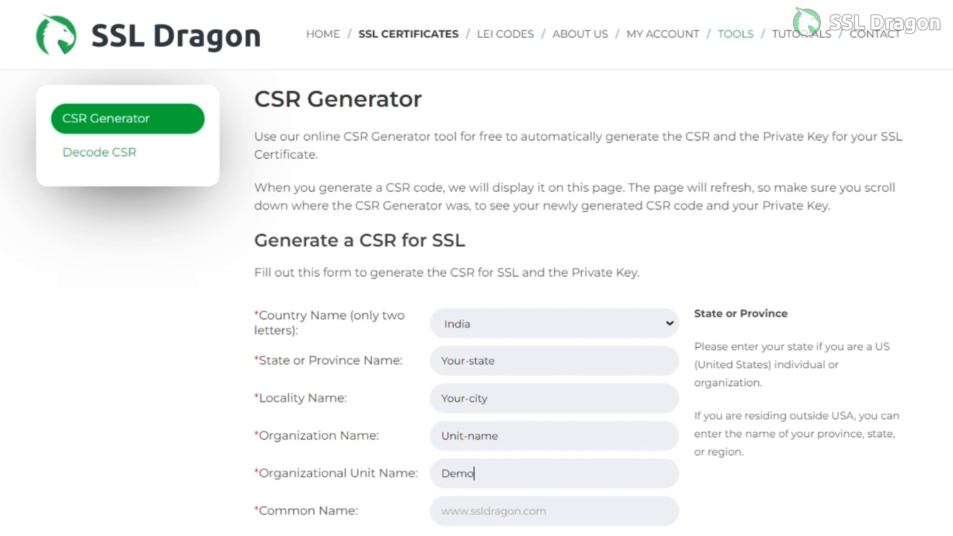
{"action": "type", "text": "-ssldragon"}
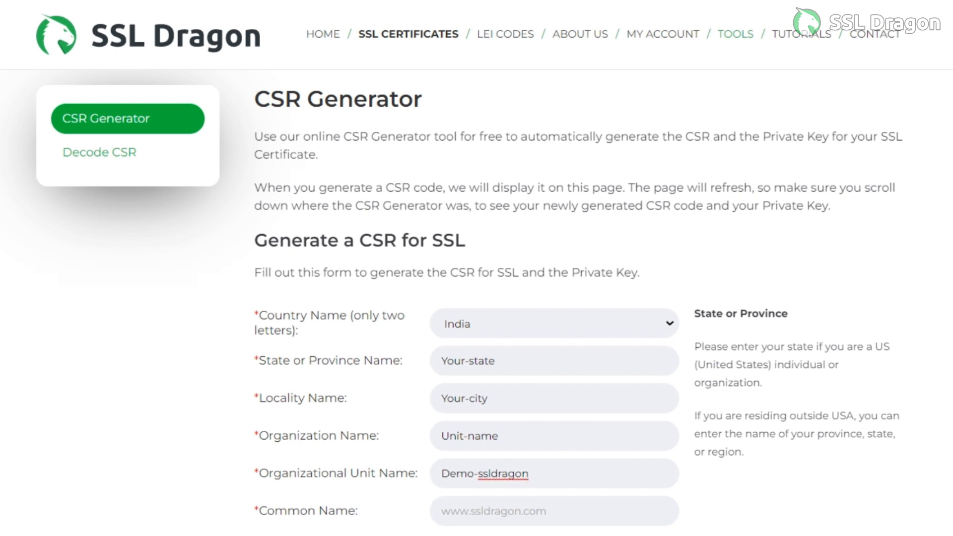
{"action": "left_click", "coordinate": [442, 511]}
{"action": "type", "text": "www"}
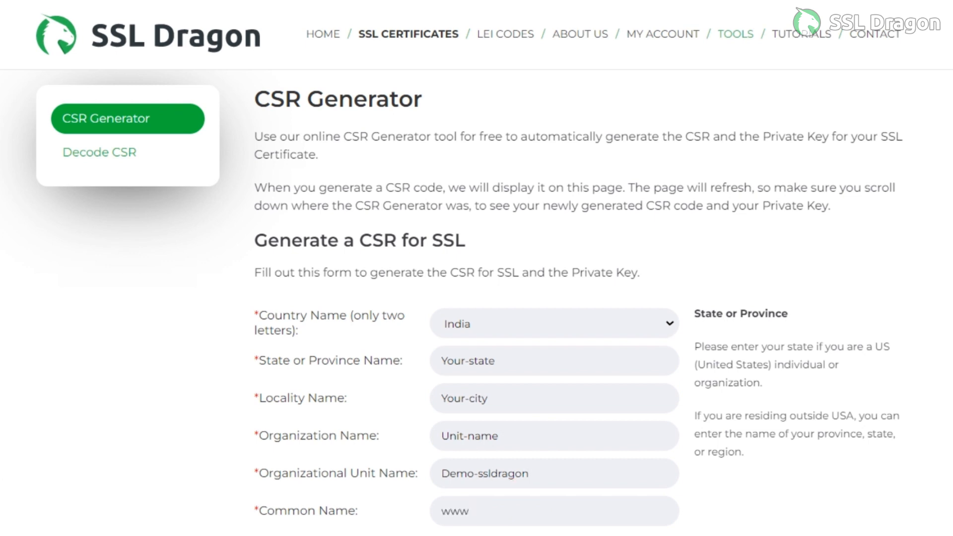
{"action": "type", "text": ".demo-ssldragon"}
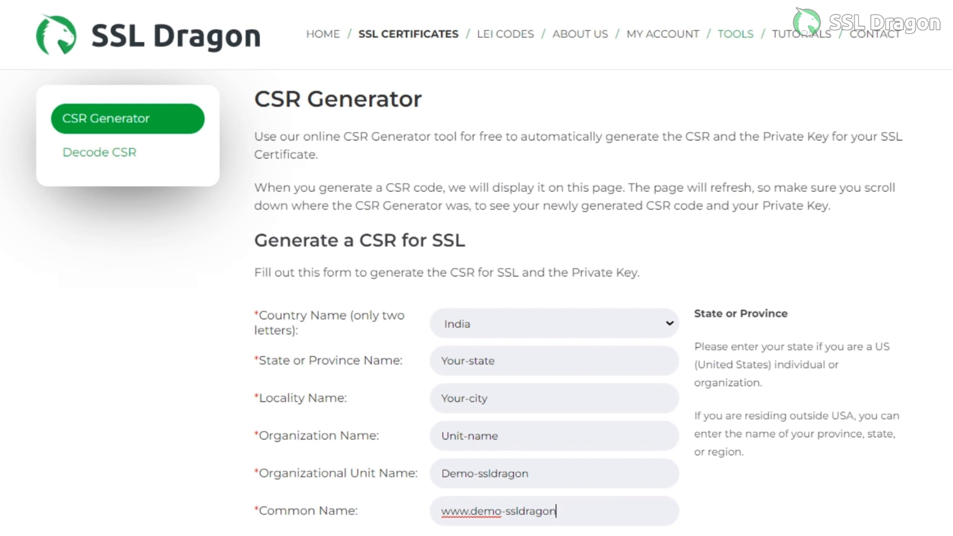
{"action": "type", "text": ".com"}
- Fill in the optional contact e-mail address and generate the CSR with its private key
{"action": "scroll", "coordinate": [554, 361], "scroll_direction": "down", "scroll_amount": 3}
{"action": "left_click", "coordinate": [554, 361]}
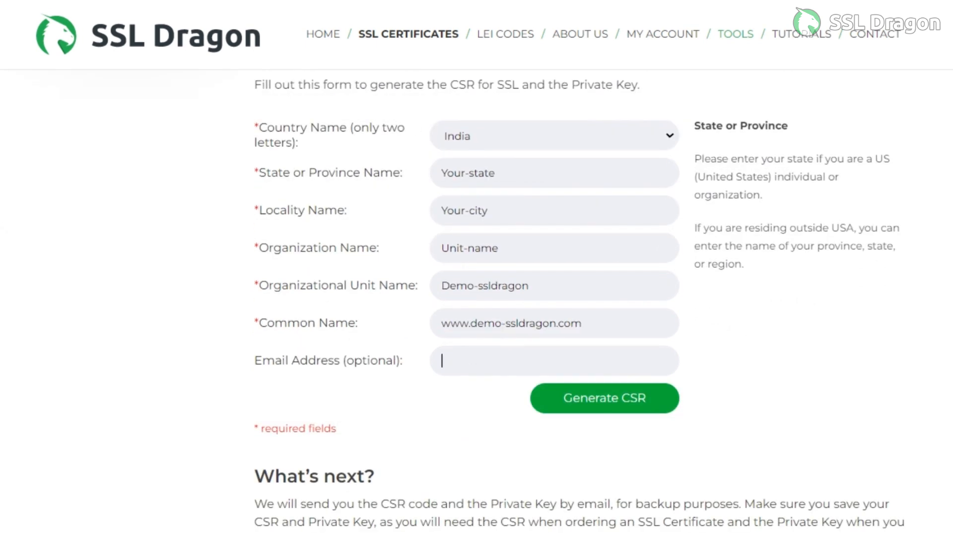
{"action": "type", "text": "us"}
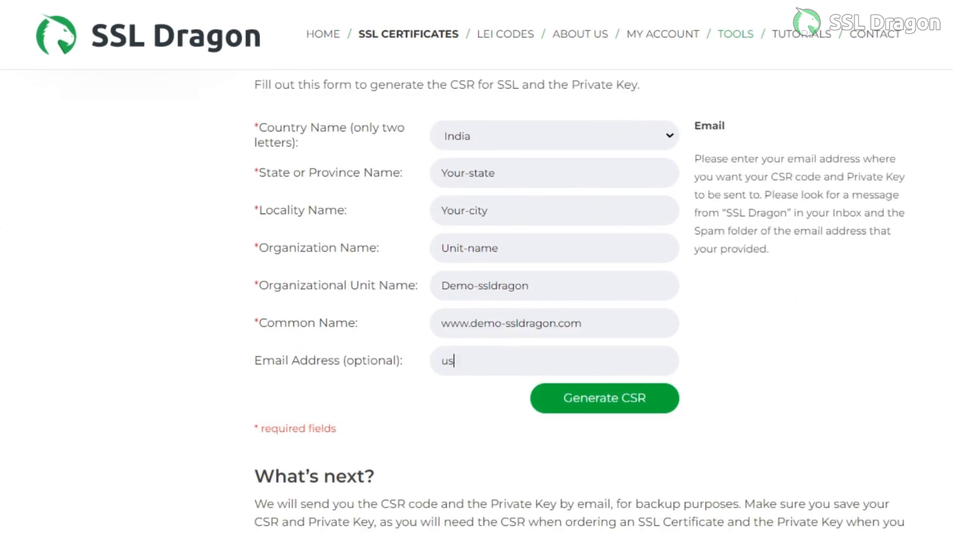
{"action": "type", "text": "er@demo-ssldragon"}
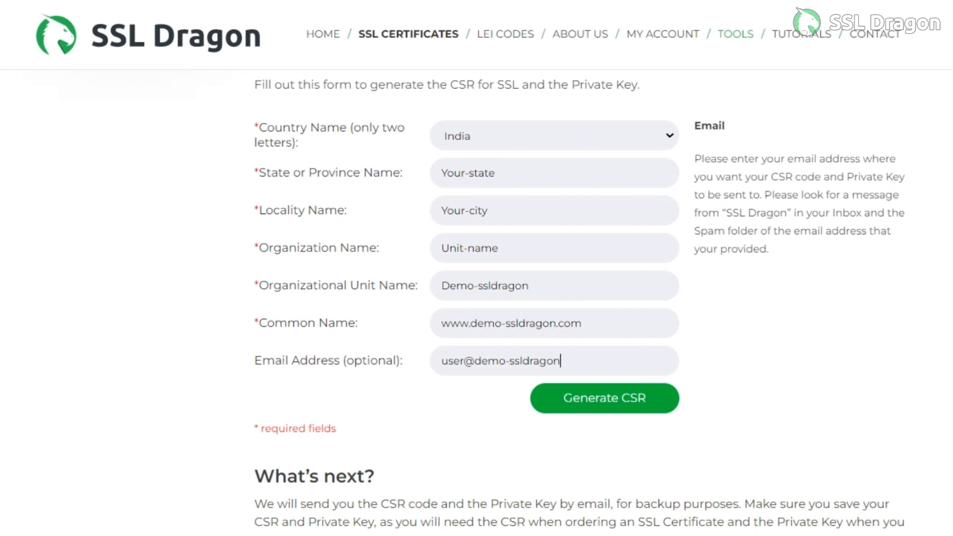
{"action": "type", "text": ".com"}
{"action": "left_click", "coordinate": [604, 398]}
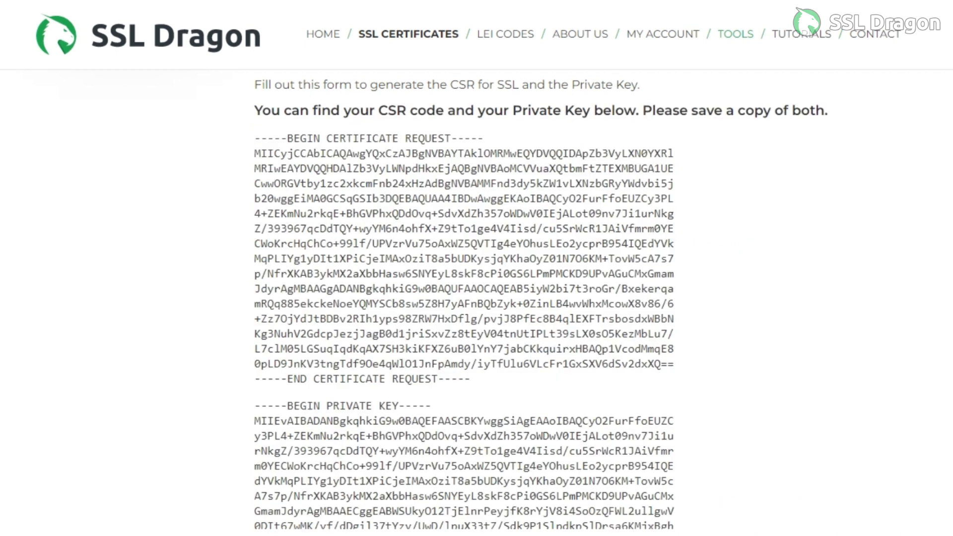
- Select the whole certificate request block, then the private key block down to its end line
{"action": "left_click_drag", "start_coordinate": [254, 138], "coordinate": [470, 379]}
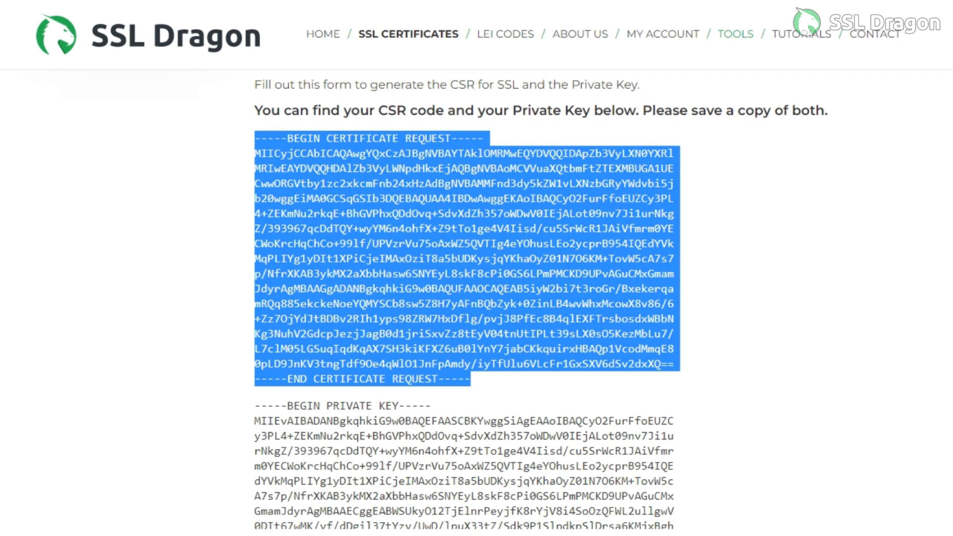
{"action": "scroll", "coordinate": [467, 297], "scroll_direction": "down", "scroll_amount": 5}
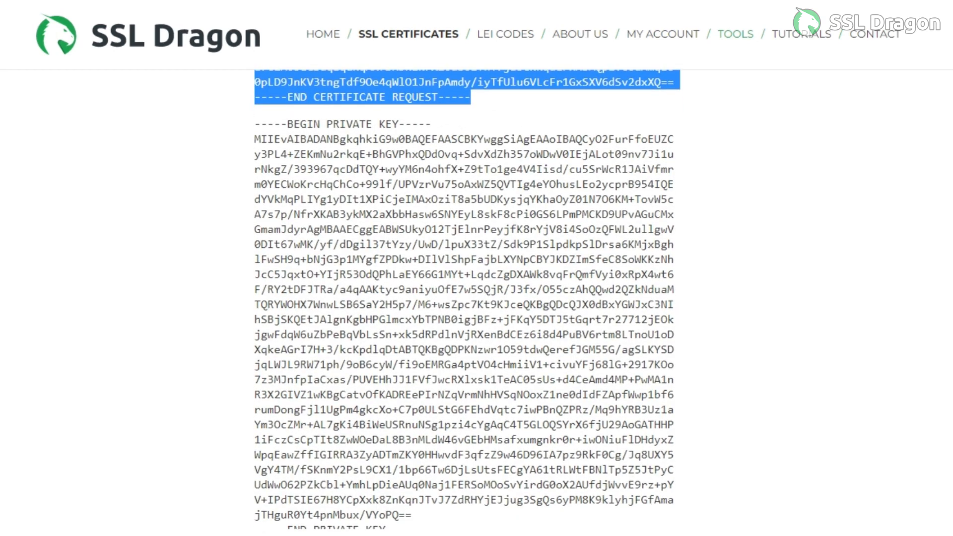
{"action": "left_click_drag", "start_coordinate": [254, 124], "coordinate": [412, 515]}
{"action": "scroll", "coordinate": [411, 515], "scroll_direction": "down", "scroll_amount": 2}
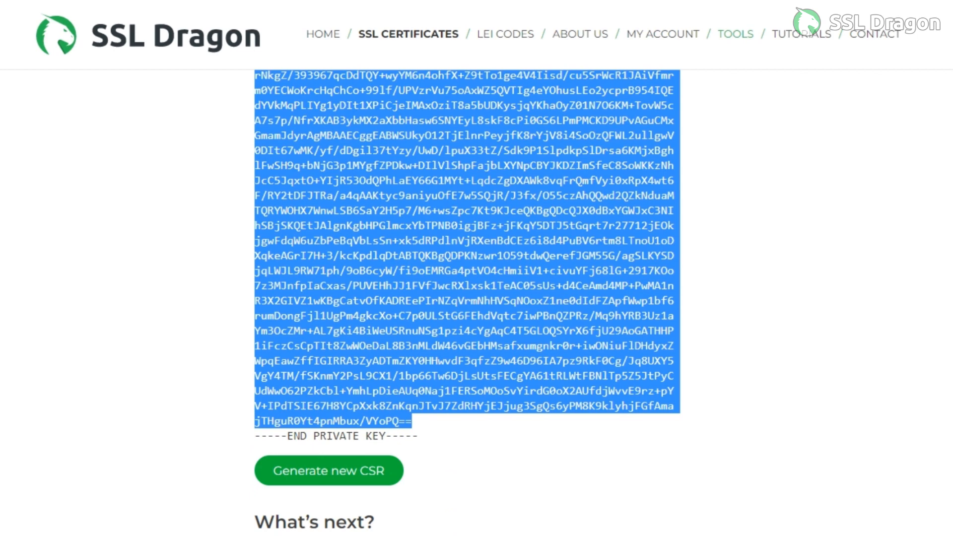
{"action": "left_click_drag", "start_coordinate": [412, 421], "coordinate": [418, 436]}
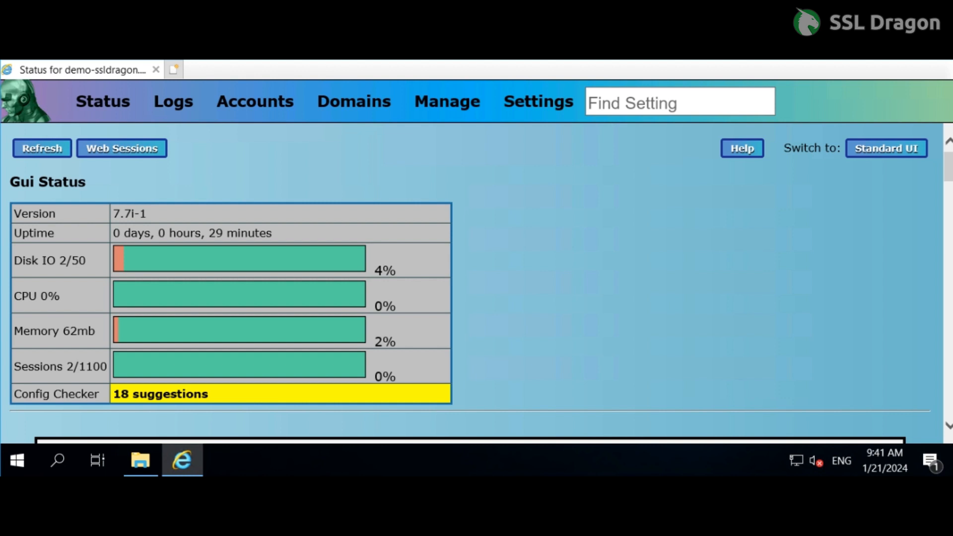
- Switch to SurgeMail and open the certificate upload page through the SSL certificate configuration in the Security settings
{"action": "mouse_move", "coordinate": [563, 107]}
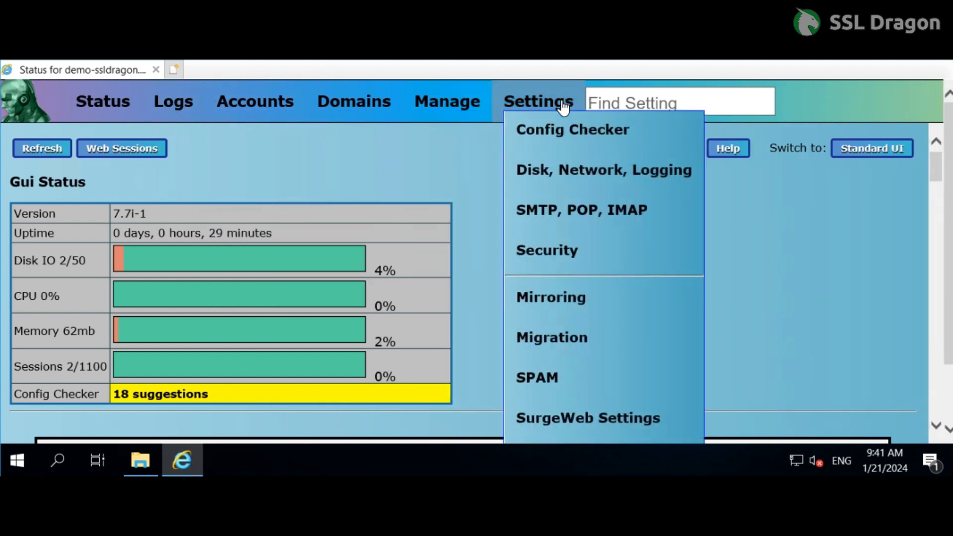
{"action": "left_click", "coordinate": [552, 259]}
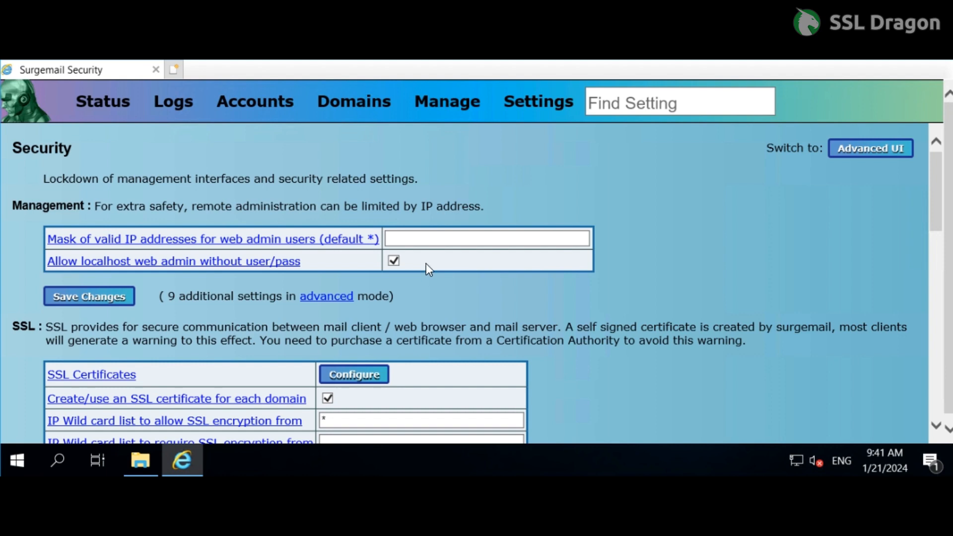
{"action": "scroll", "coordinate": [426, 263], "scroll_direction": "down", "scroll_amount": 2}
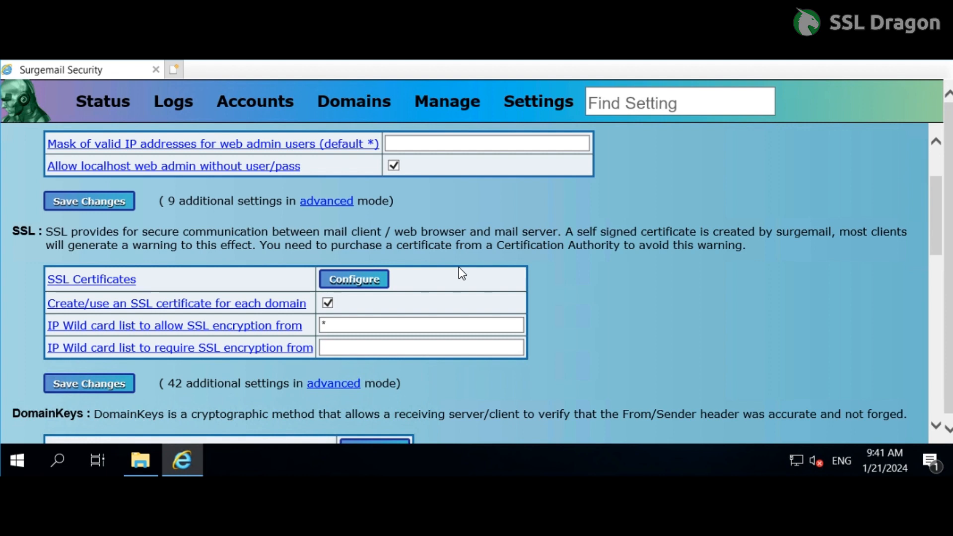
{"action": "left_click", "coordinate": [357, 280]}
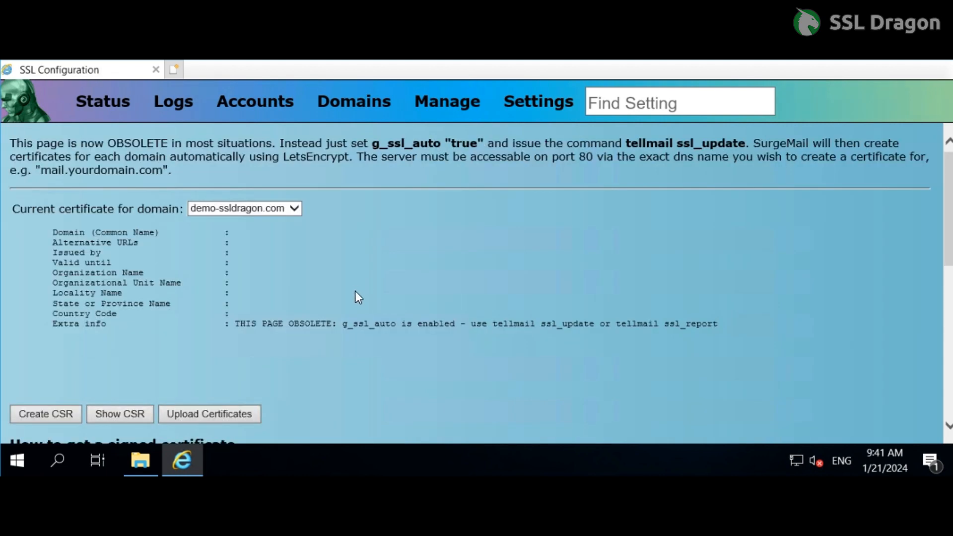
{"action": "scroll", "coordinate": [316, 285], "scroll_direction": "down", "scroll_amount": 1}
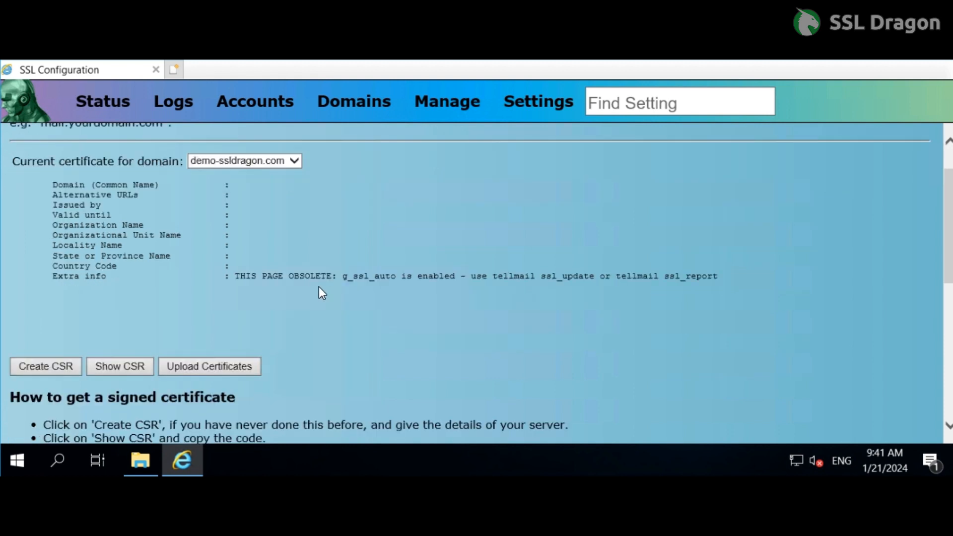
{"action": "left_click", "coordinate": [235, 368]}
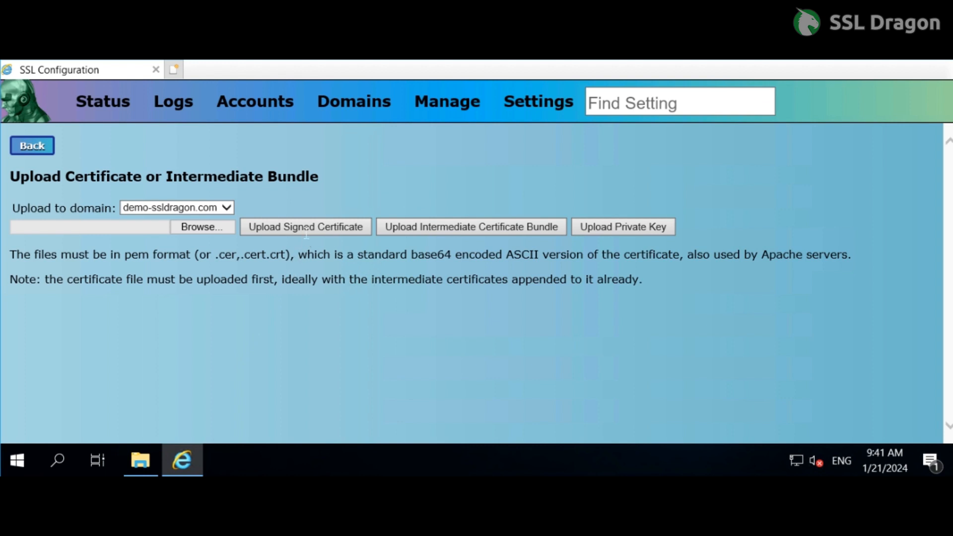
- Upload demo-ssldragon.com.crt from the cert-files folder as the signed certificate for the demo-ssldragon.com domain
{"action": "left_click", "coordinate": [308, 226]}
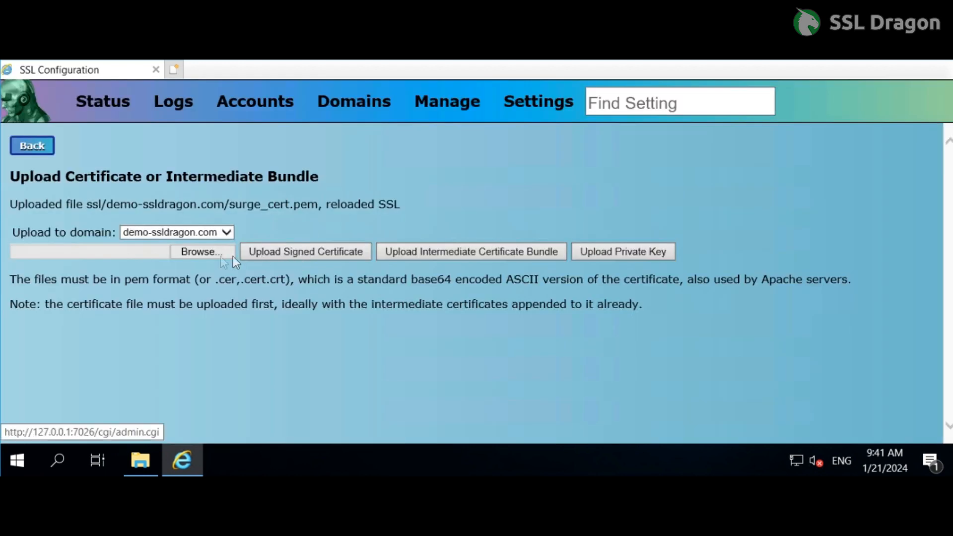
{"action": "left_click", "coordinate": [196, 253]}
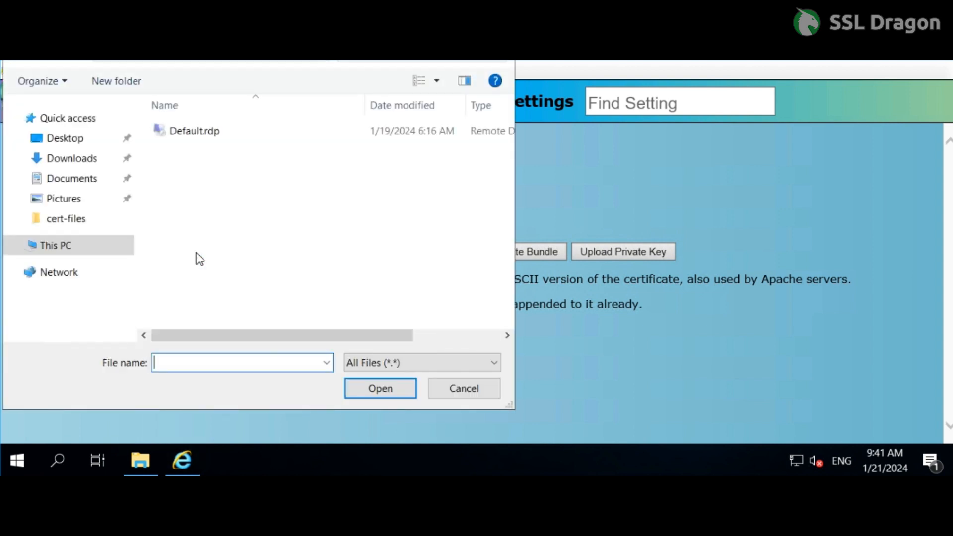
{"action": "left_click", "coordinate": [72, 226]}
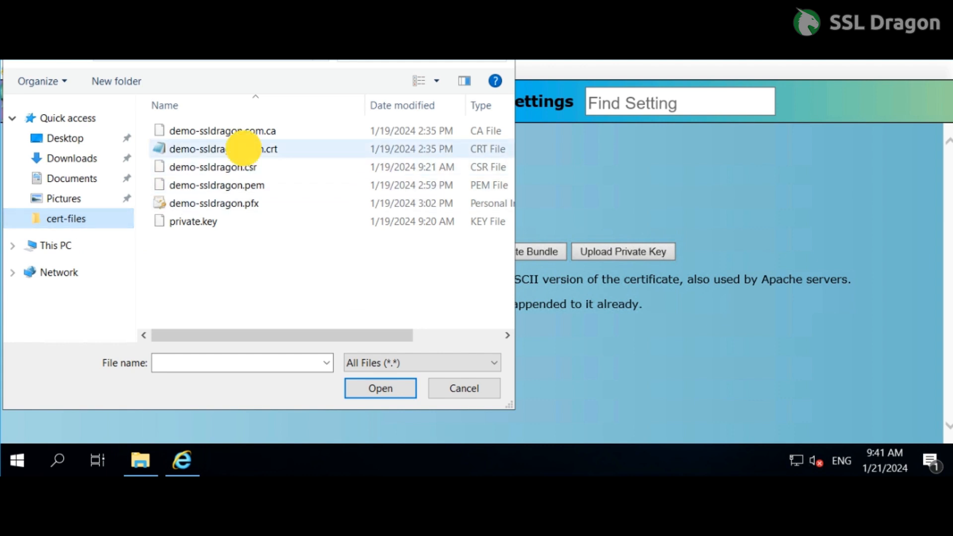
{"action": "left_click", "coordinate": [243, 151]}
{"action": "left_click", "coordinate": [378, 389]}
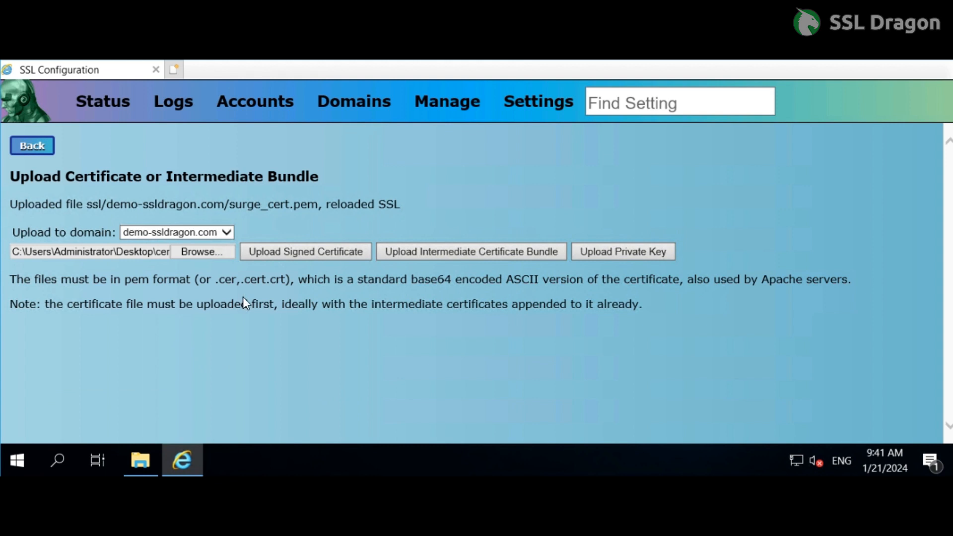
{"action": "left_click", "coordinate": [326, 251]}
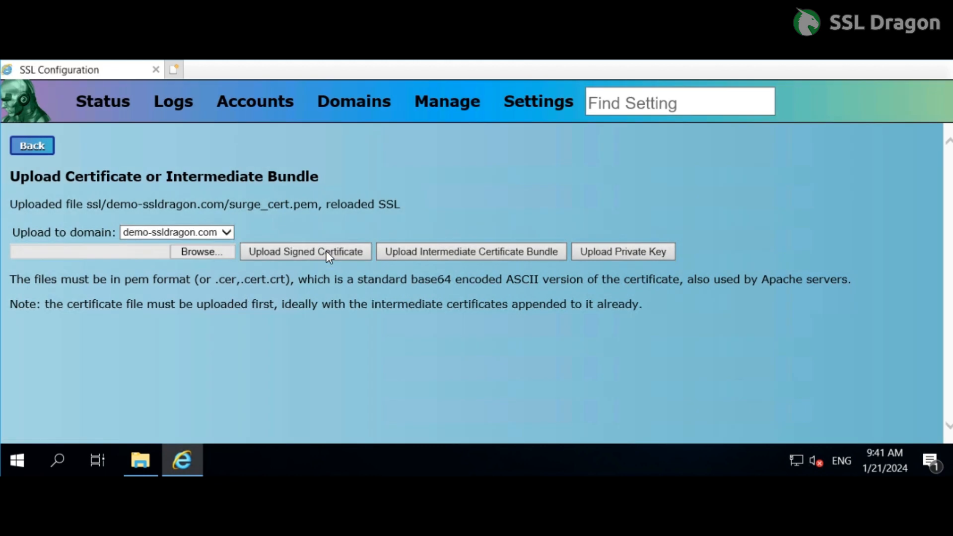
- Upload demo-ssldragon.com.ca as the intermediate certificate bundle for the demo-ssldragon.com domain
{"action": "left_click", "coordinate": [453, 253]}
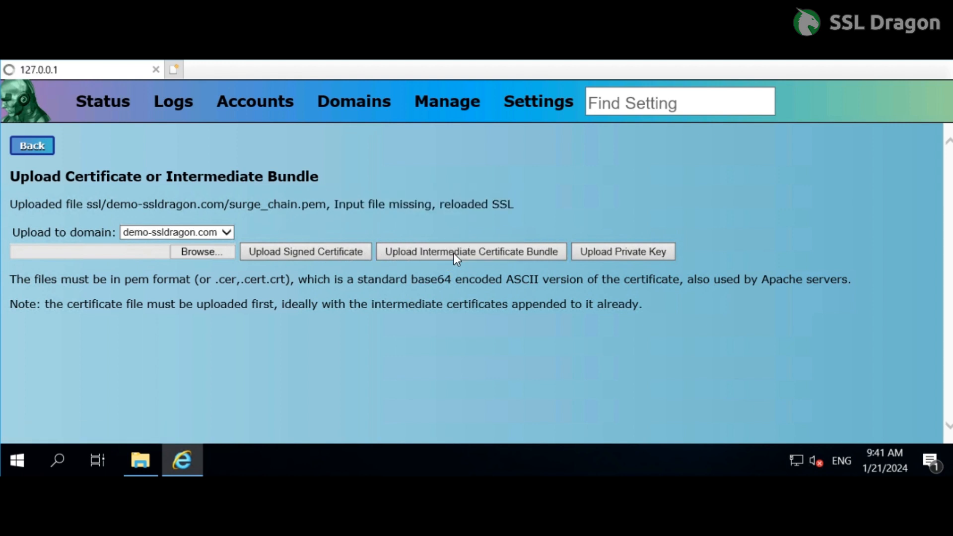
{"action": "left_click", "coordinate": [194, 256]}
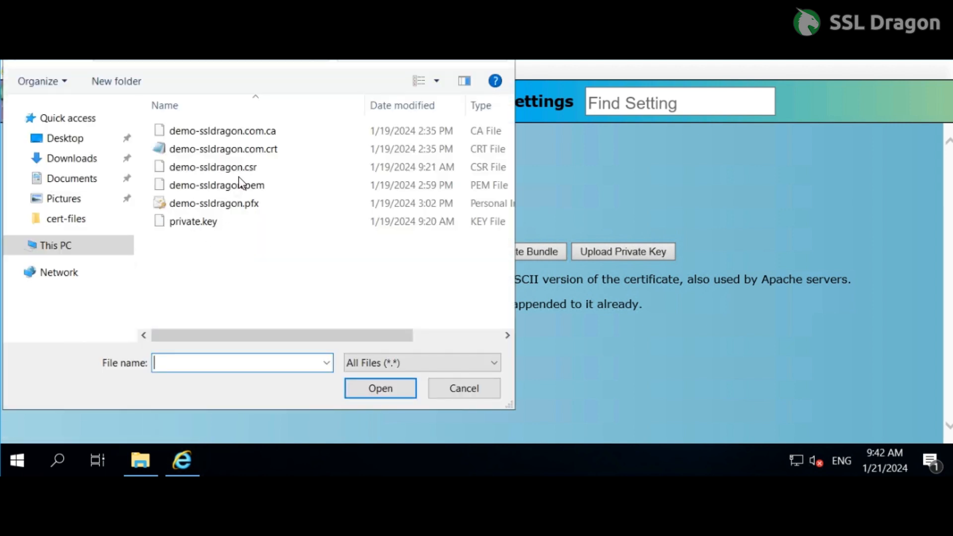
{"action": "left_click", "coordinate": [244, 130]}
{"action": "left_click", "coordinate": [377, 388]}
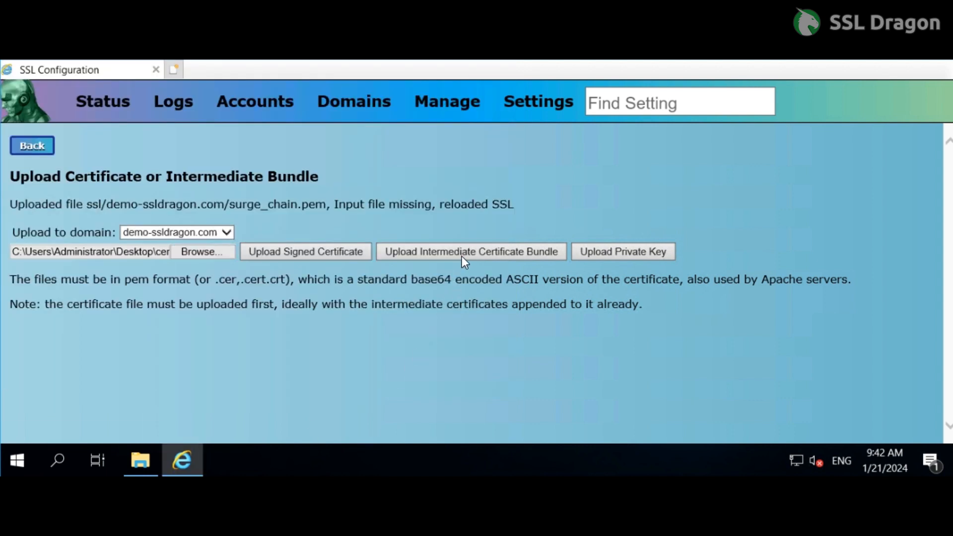
{"action": "left_click", "coordinate": [462, 256]}
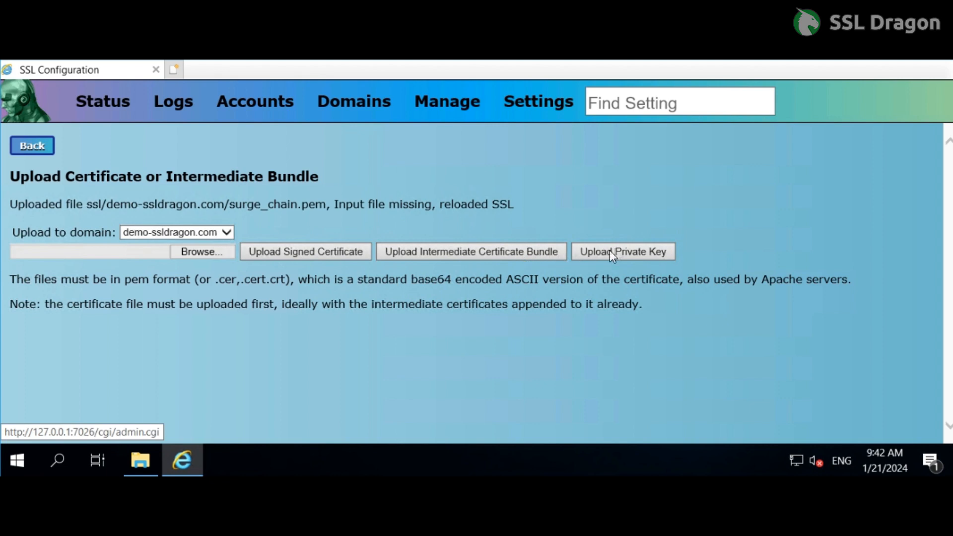
- Upload private.key from the cert-files folder as the private key for the demo-ssldragon.com domain
{"action": "left_click", "coordinate": [616, 251]}
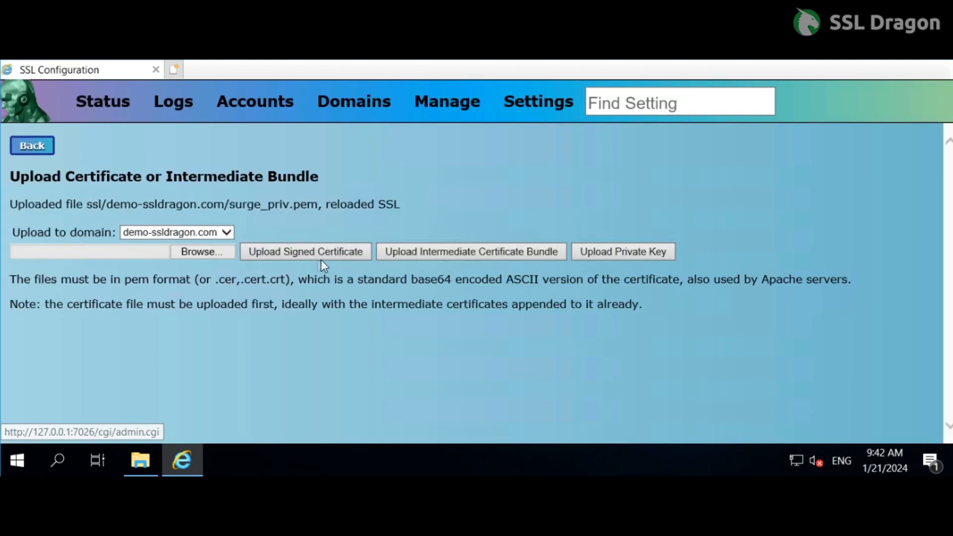
{"action": "left_click", "coordinate": [194, 254]}
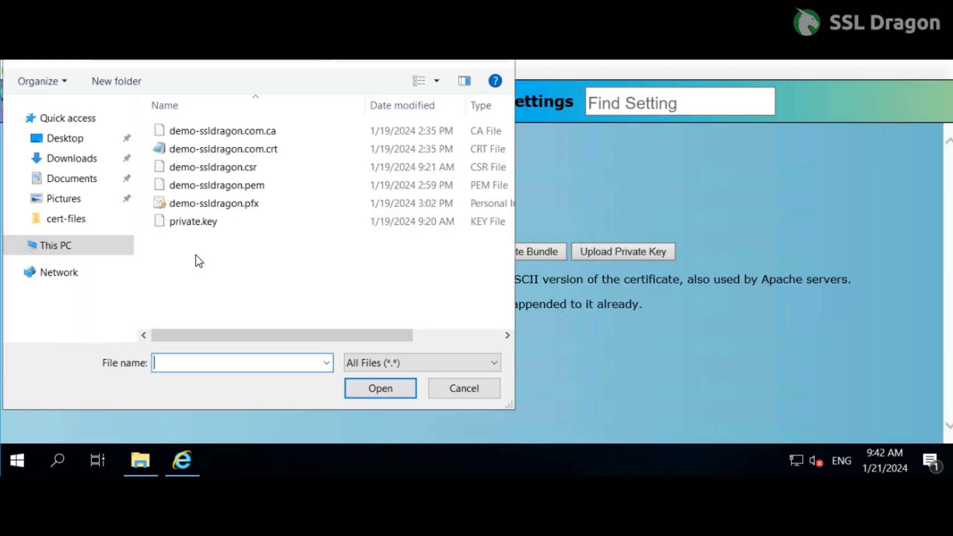
{"action": "left_click", "coordinate": [192, 224]}
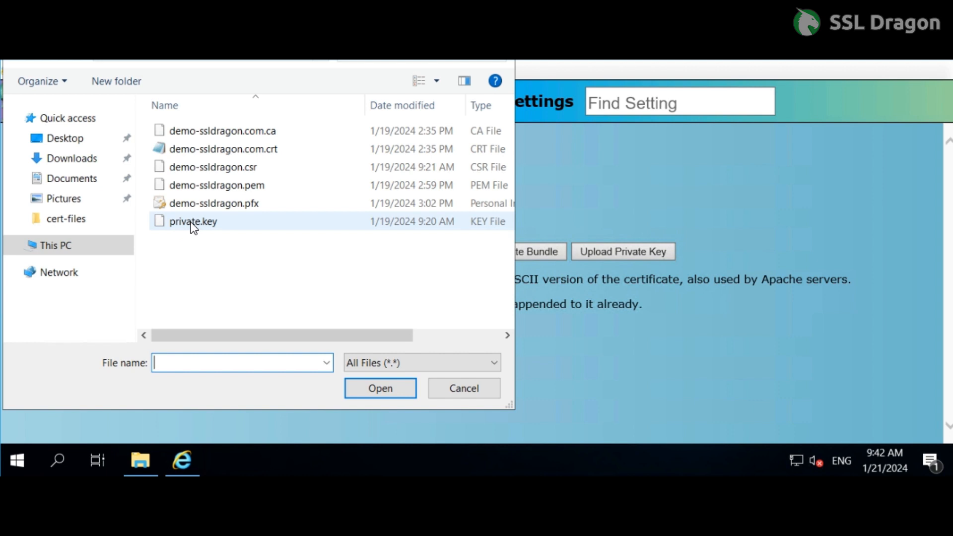
{"action": "left_click", "coordinate": [390, 396]}
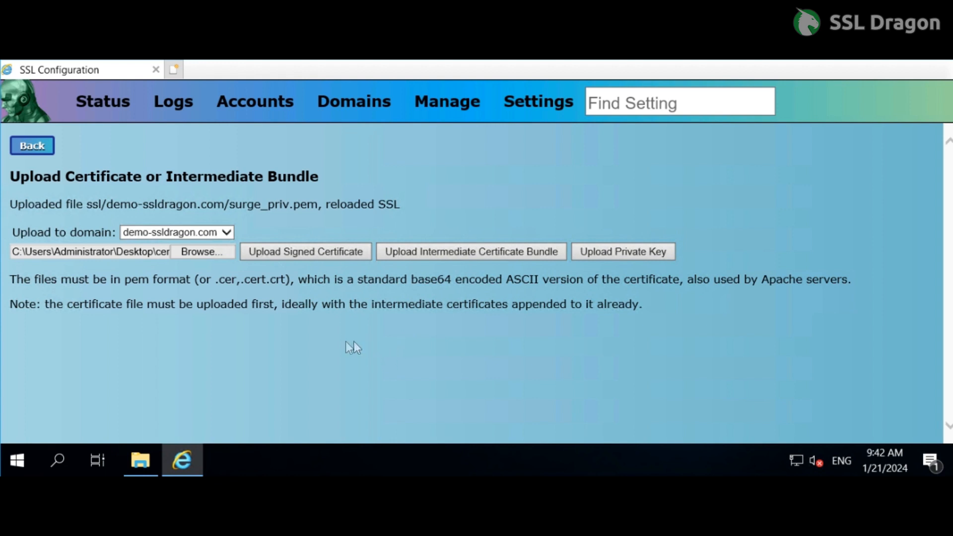
{"action": "left_click", "coordinate": [613, 251]}
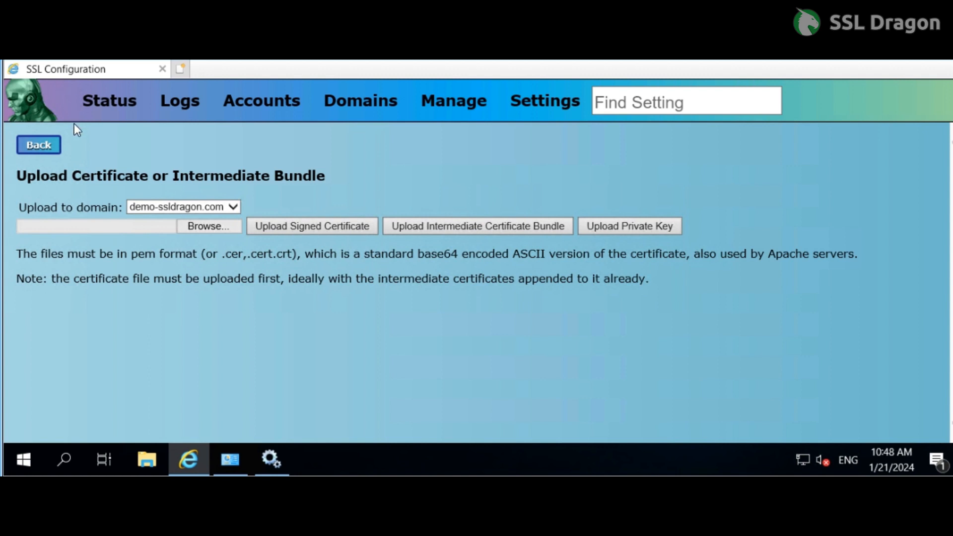
- Leave the certificate upload page, go to the Security settings and save the changes of the SSL section
{"action": "left_click", "coordinate": [41, 147]}
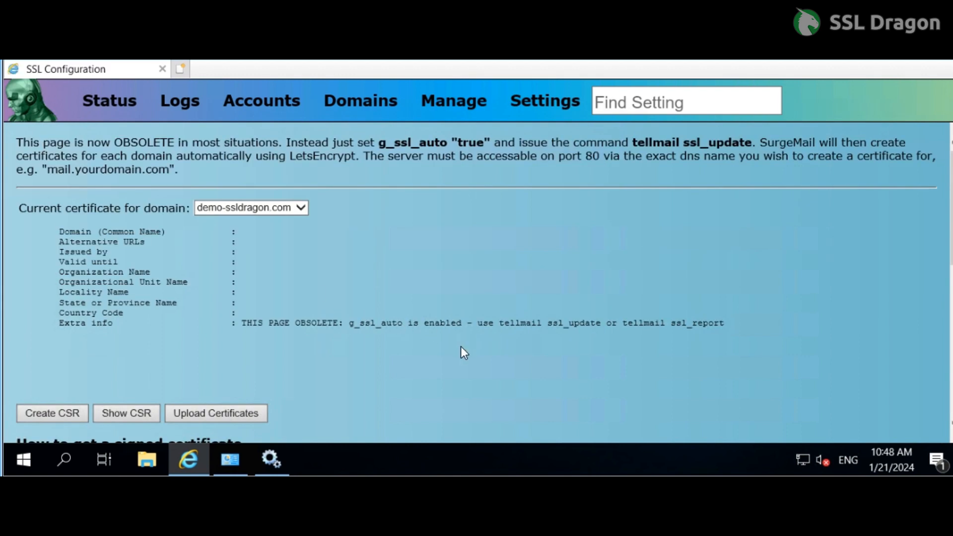
{"action": "mouse_move", "coordinate": [549, 115]}
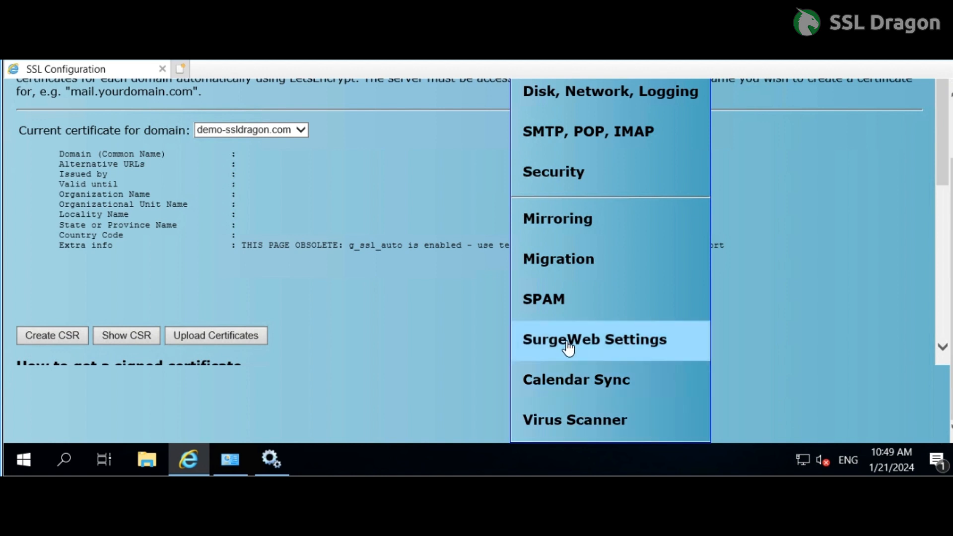
{"action": "left_click", "coordinate": [559, 174]}
{"action": "scroll", "coordinate": [280, 317], "scroll_direction": "down", "scroll_amount": 2}
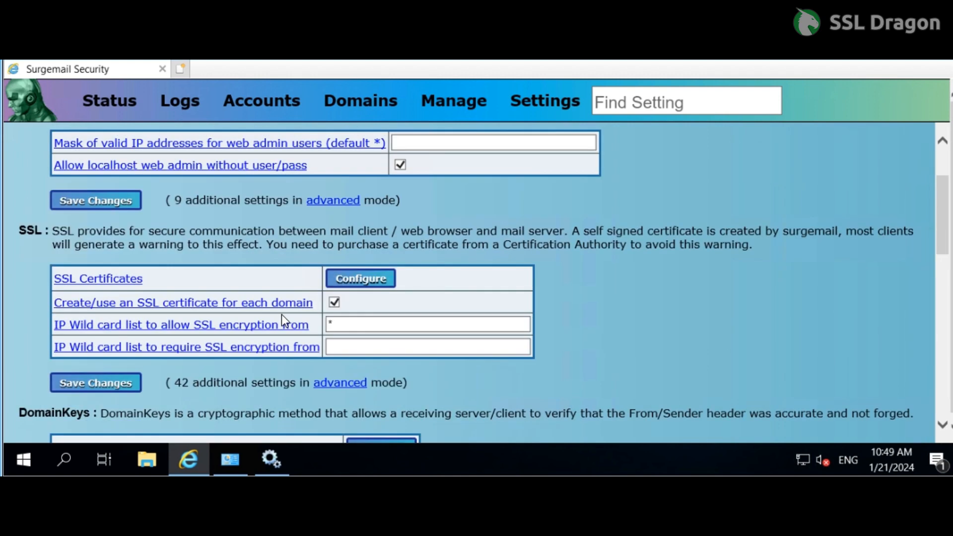
{"action": "left_click", "coordinate": [97, 387]}
{"action": "left_click", "coordinate": [97, 386]}
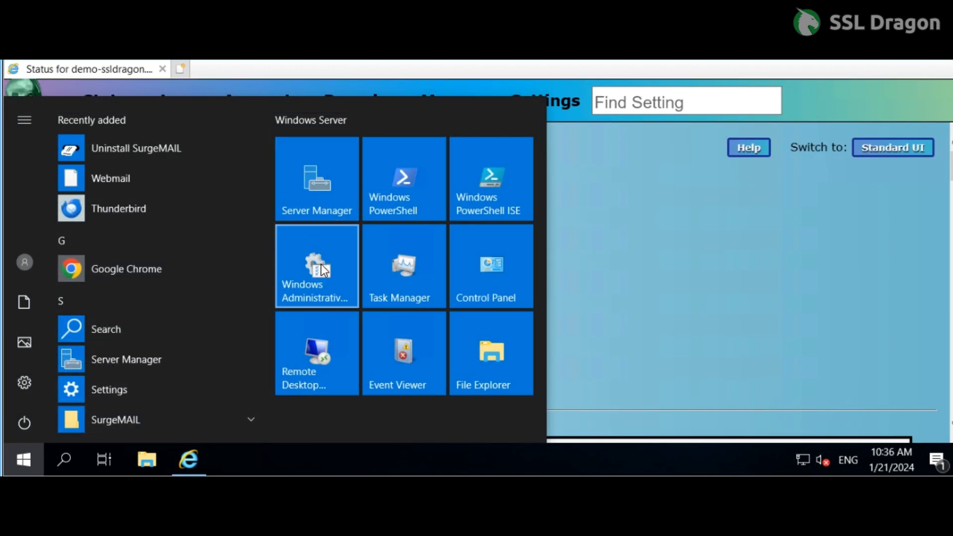
- Open the Services console from Windows Administrative Tools
{"action": "left_click", "coordinate": [320, 266]}
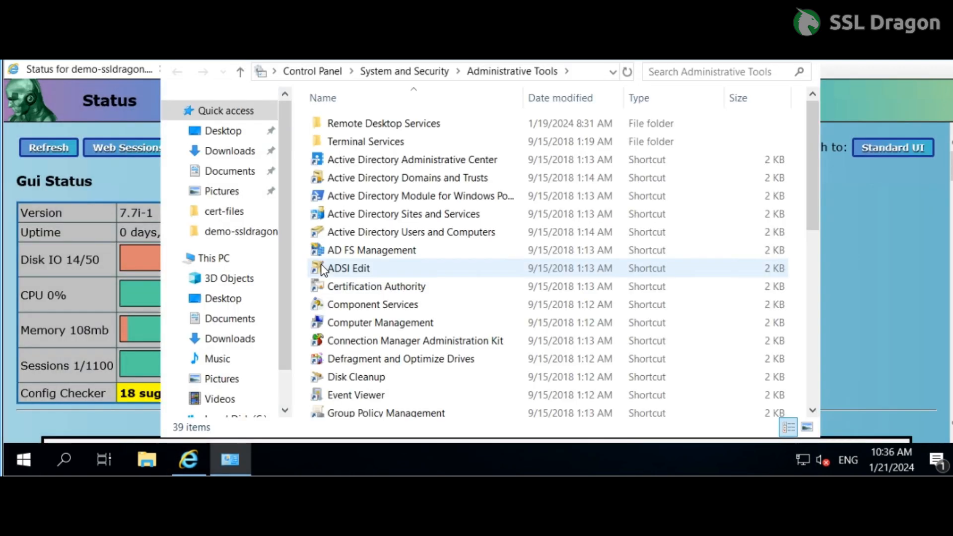
{"action": "scroll", "coordinate": [363, 361], "scroll_direction": "down", "scroll_amount": 3}
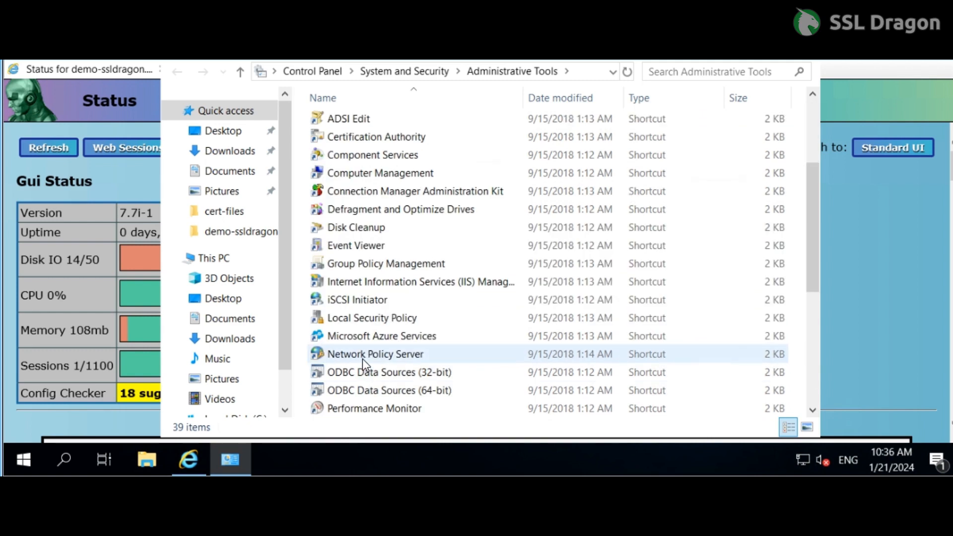
{"action": "scroll", "coordinate": [361, 359], "scroll_direction": "down", "scroll_amount": 2}
{"action": "scroll", "coordinate": [361, 358], "scroll_direction": "down", "scroll_amount": 2}
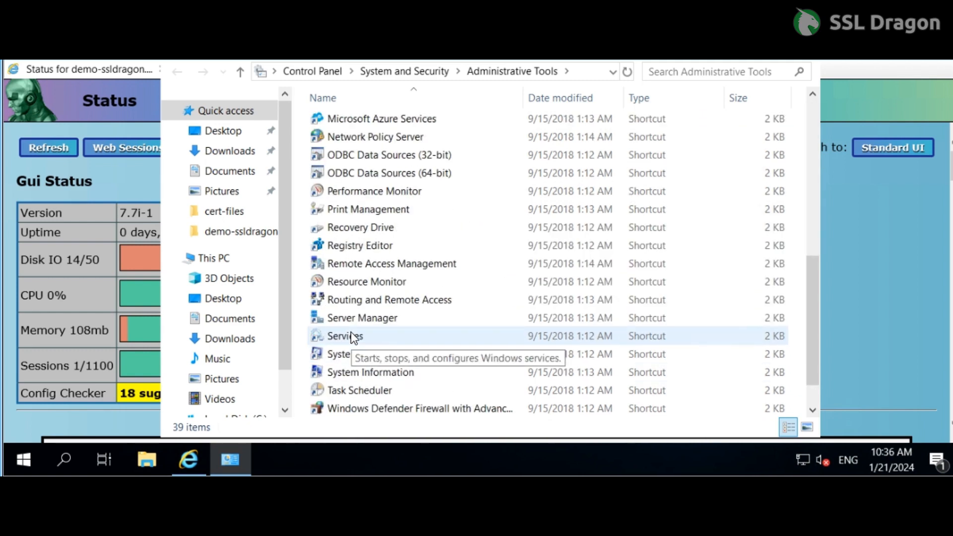
{"action": "double_click", "coordinate": [353, 338]}
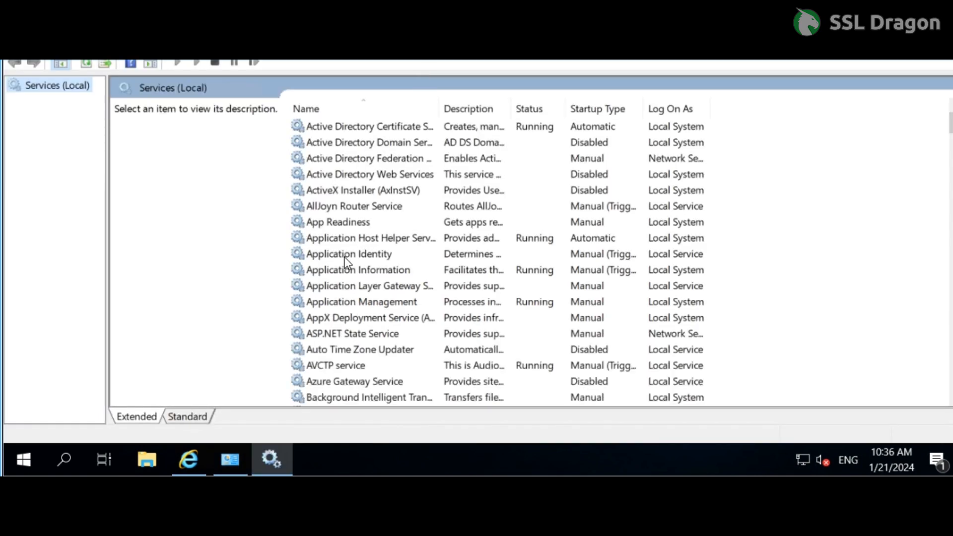
- Find the SurgeMail Server service in the list of local services and restart it
{"action": "scroll", "coordinate": [344, 258], "scroll_direction": "down", "scroll_amount": 11}
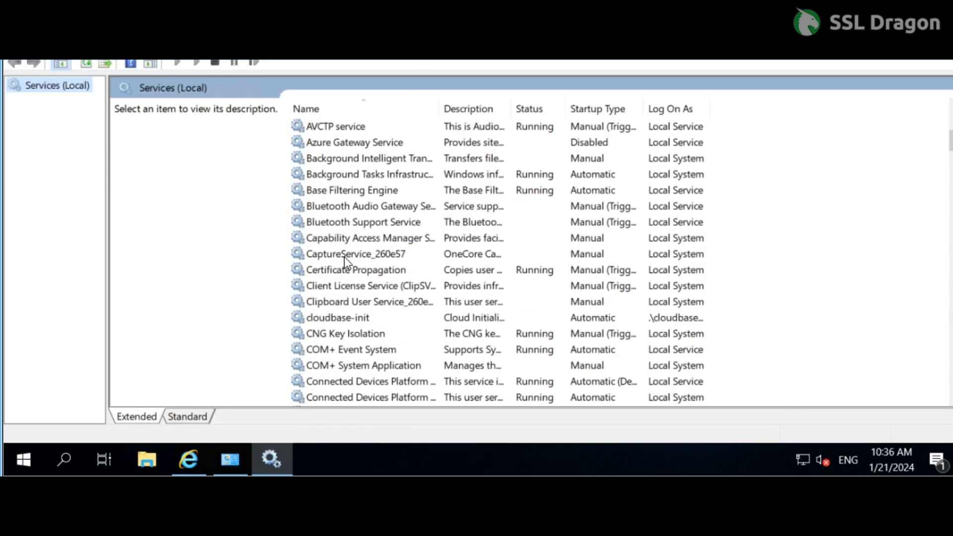
{"action": "scroll", "coordinate": [344, 258], "scroll_direction": "down", "scroll_amount": 20}
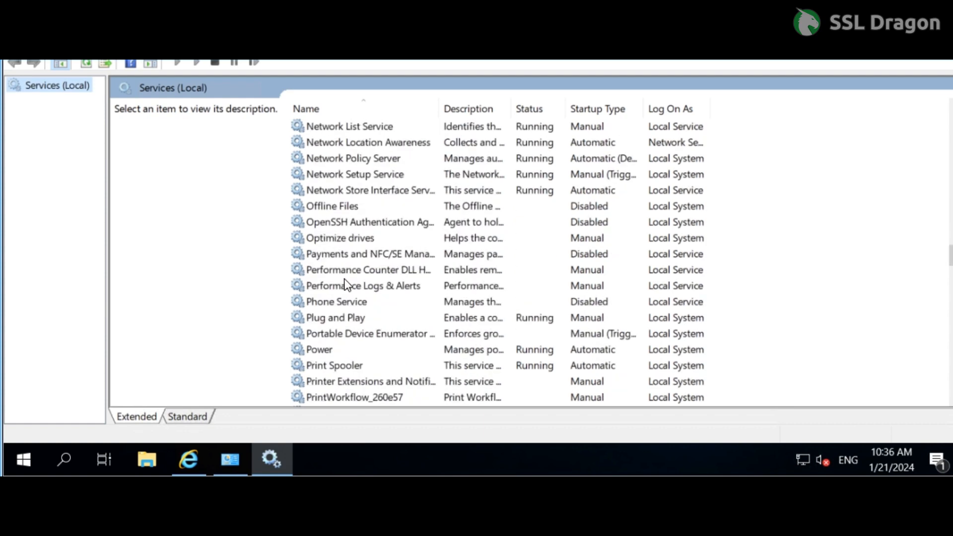
{"action": "scroll", "coordinate": [343, 284], "scroll_direction": "down", "scroll_amount": 12}
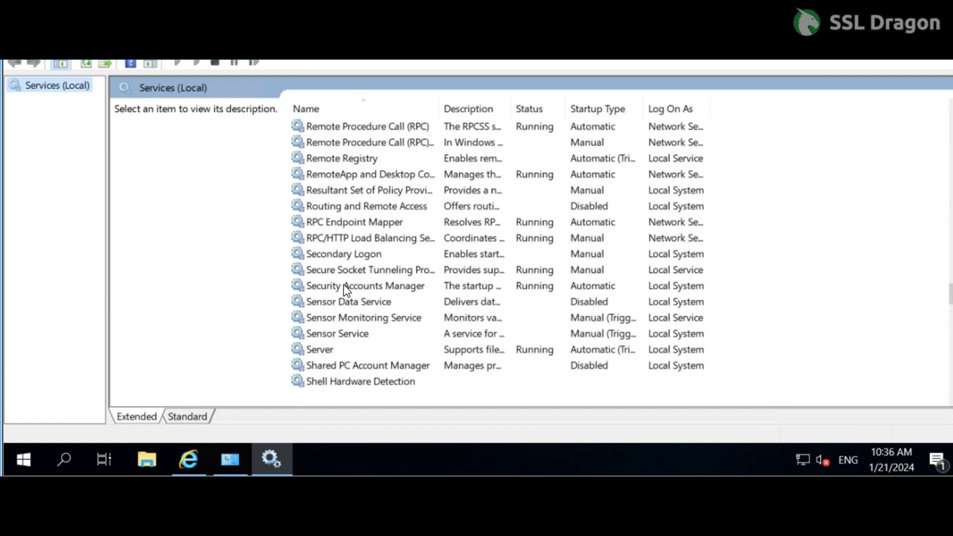
{"action": "scroll", "coordinate": [344, 284], "scroll_direction": "down", "scroll_amount": 5}
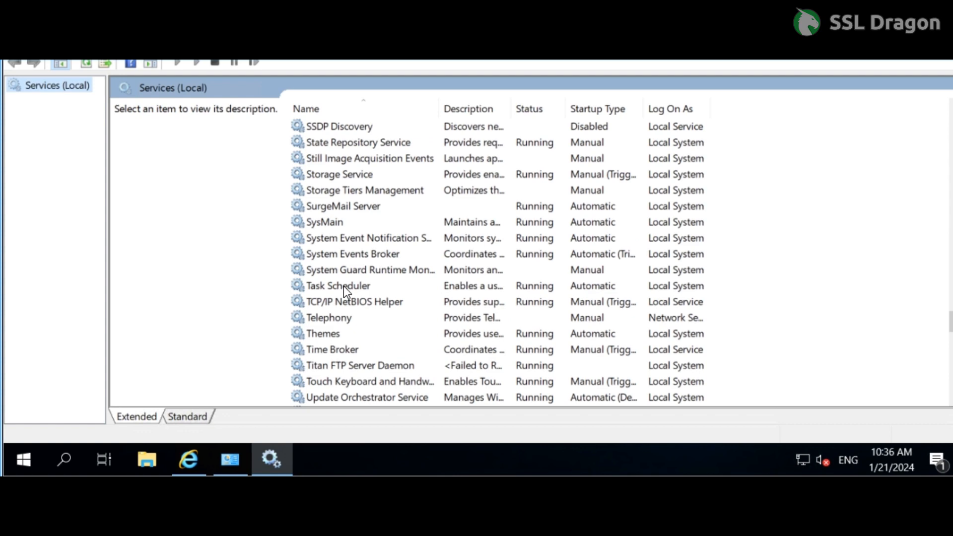
{"action": "scroll", "coordinate": [343, 286], "scroll_direction": "up", "scroll_amount": 4}
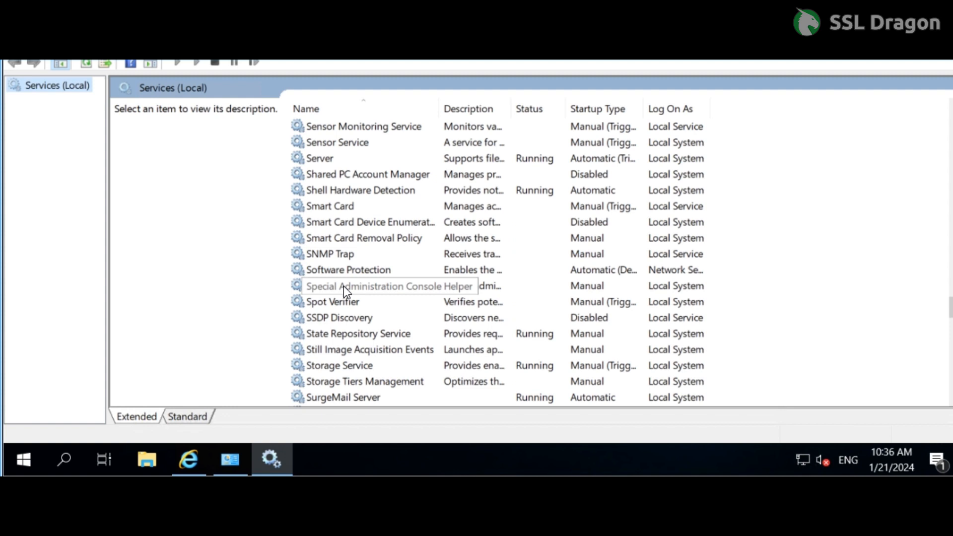
{"action": "scroll", "coordinate": [343, 286], "scroll_direction": "down", "scroll_amount": 2}
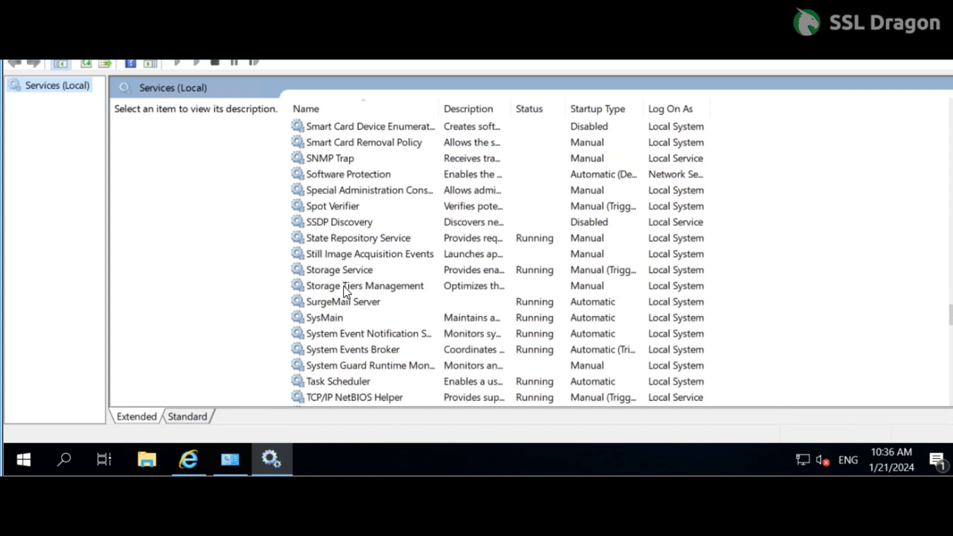
{"action": "left_click", "coordinate": [342, 304]}
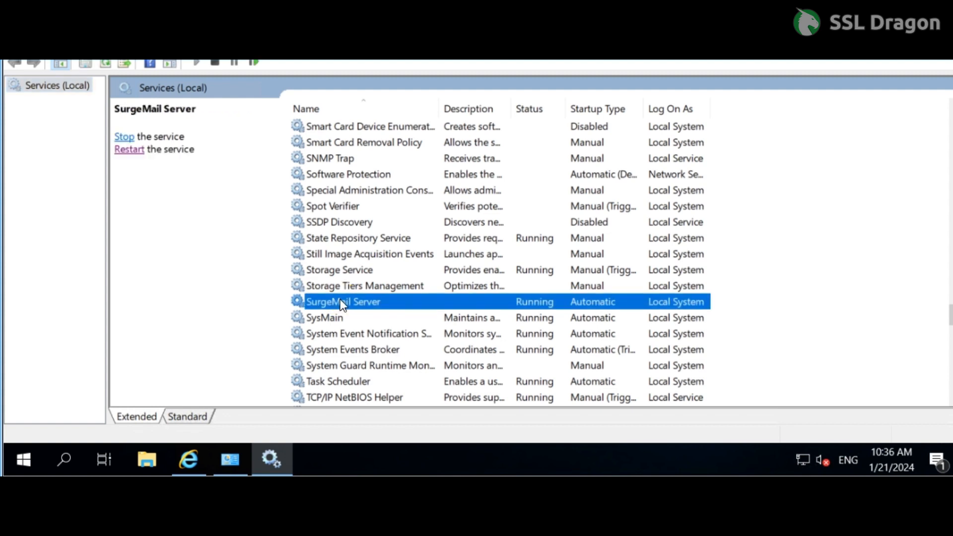
{"action": "left_click", "coordinate": [123, 150]}
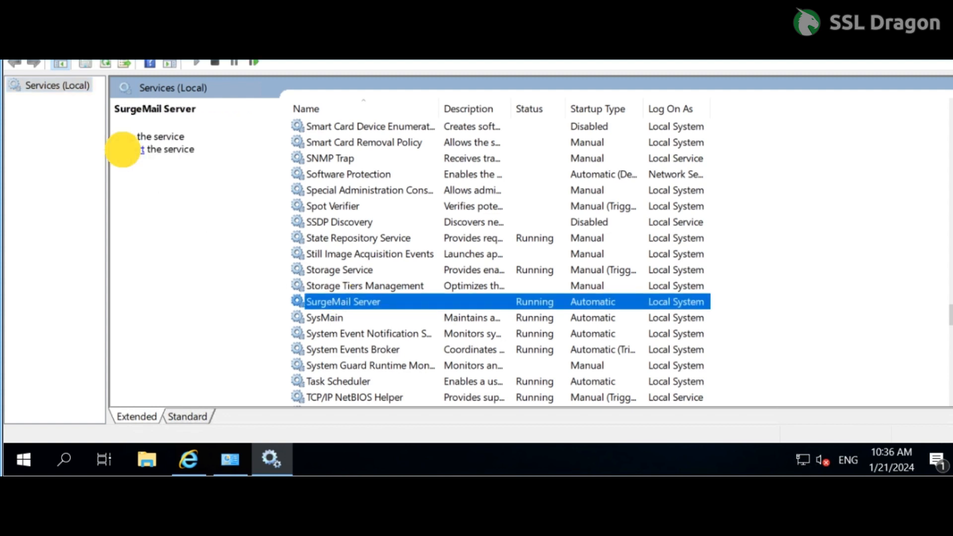